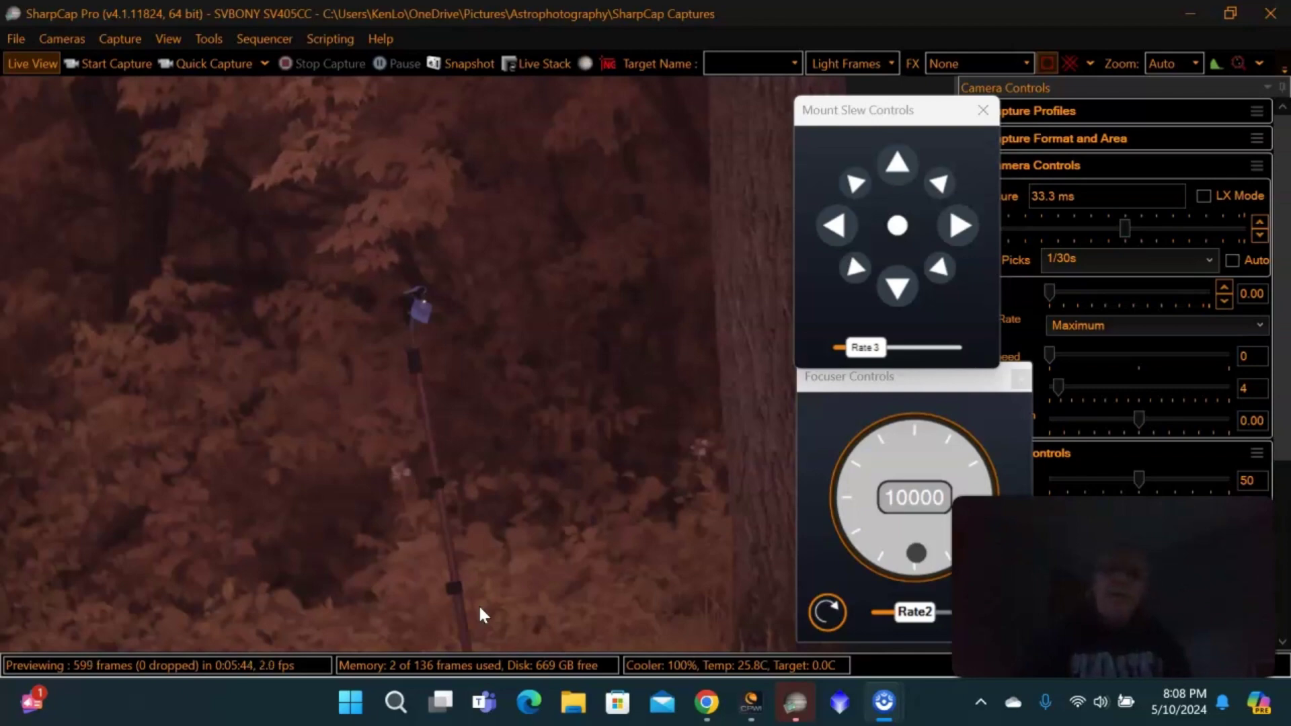
pyautogui.click(605, 464)
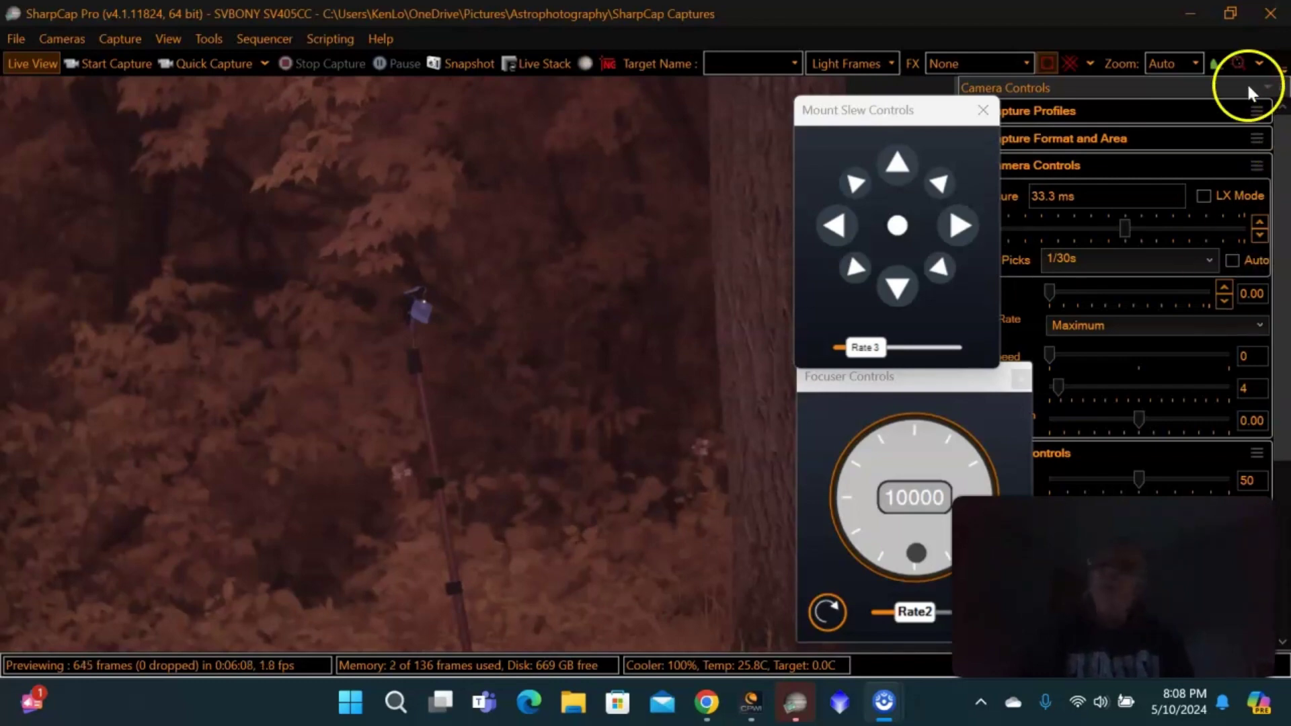
pyautogui.click(1106, 110)
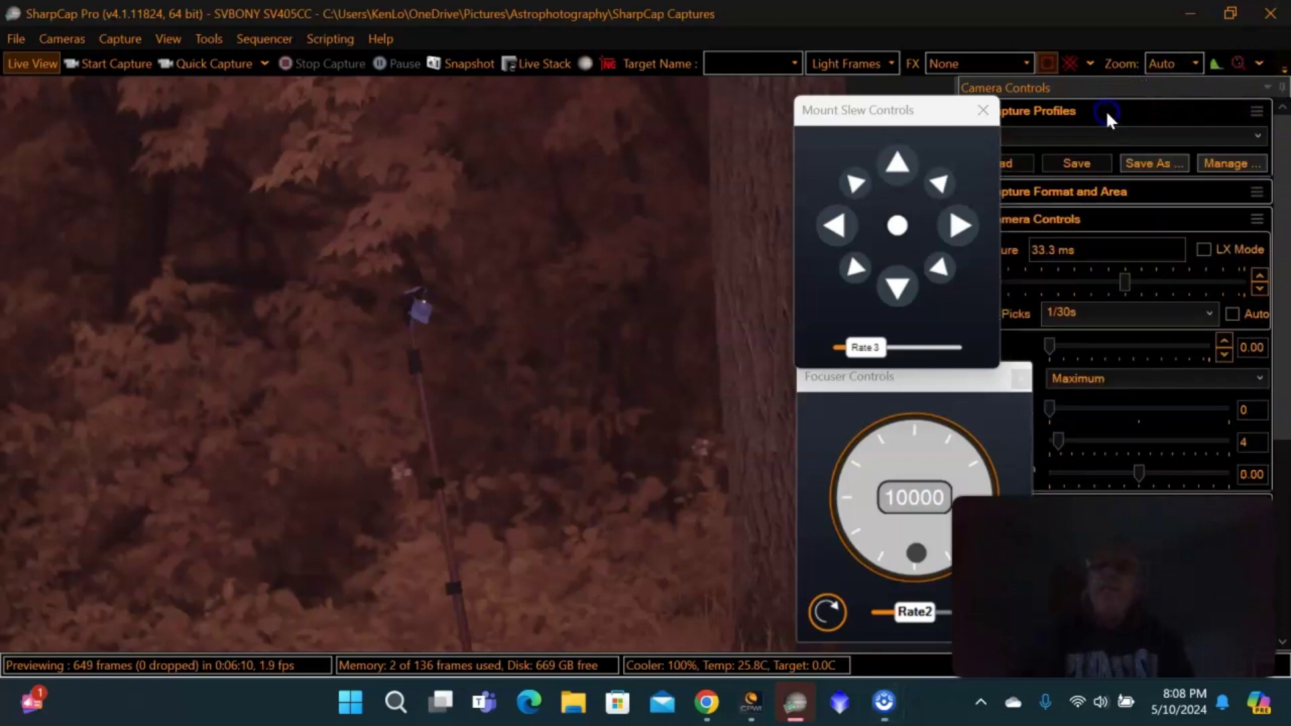
pyautogui.click(1121, 111)
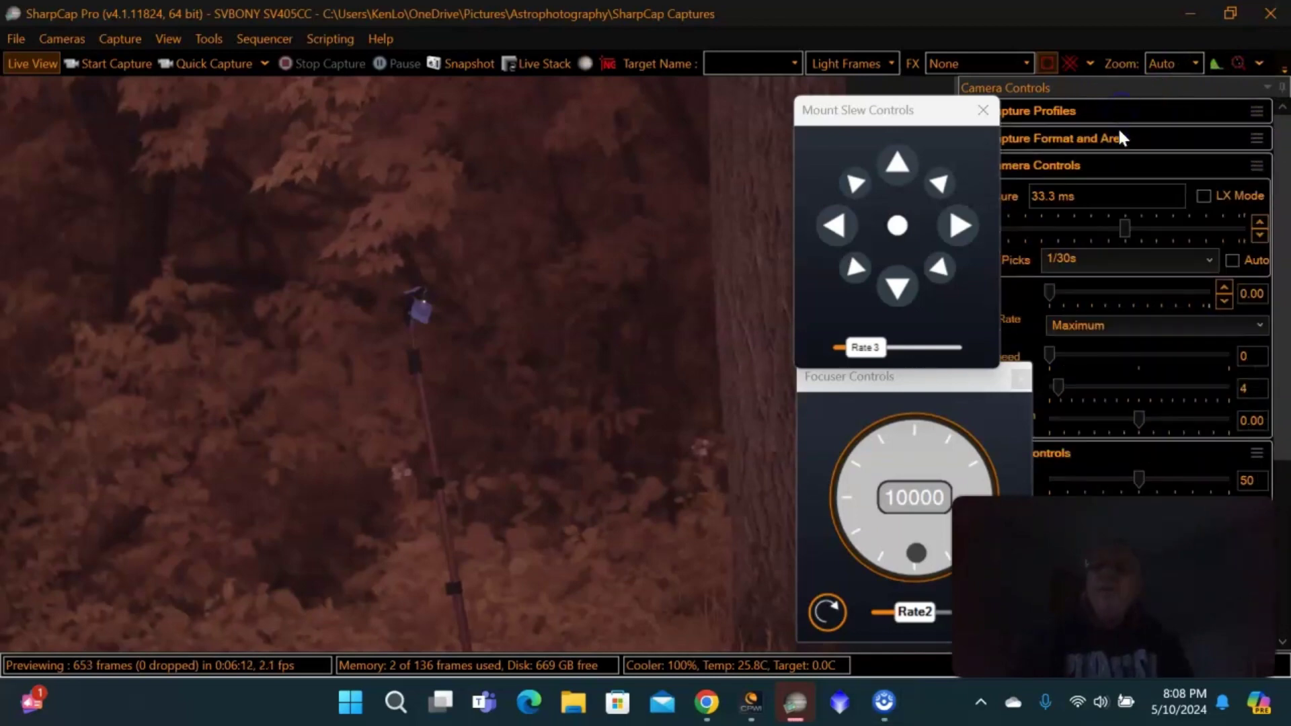
# Step: Select and apply an 808x684 capture region of interest around the artificial star on top of the pole
pyautogui.click(1114, 134)
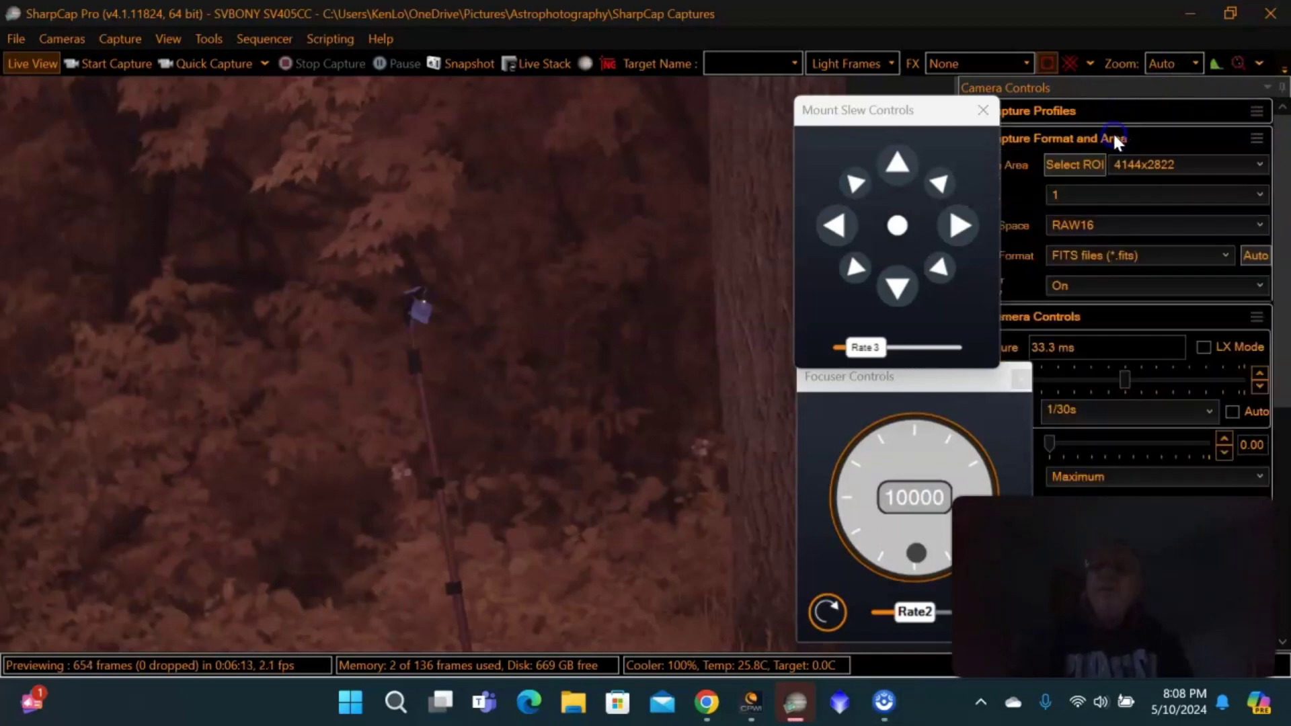
pyautogui.click(1075, 165)
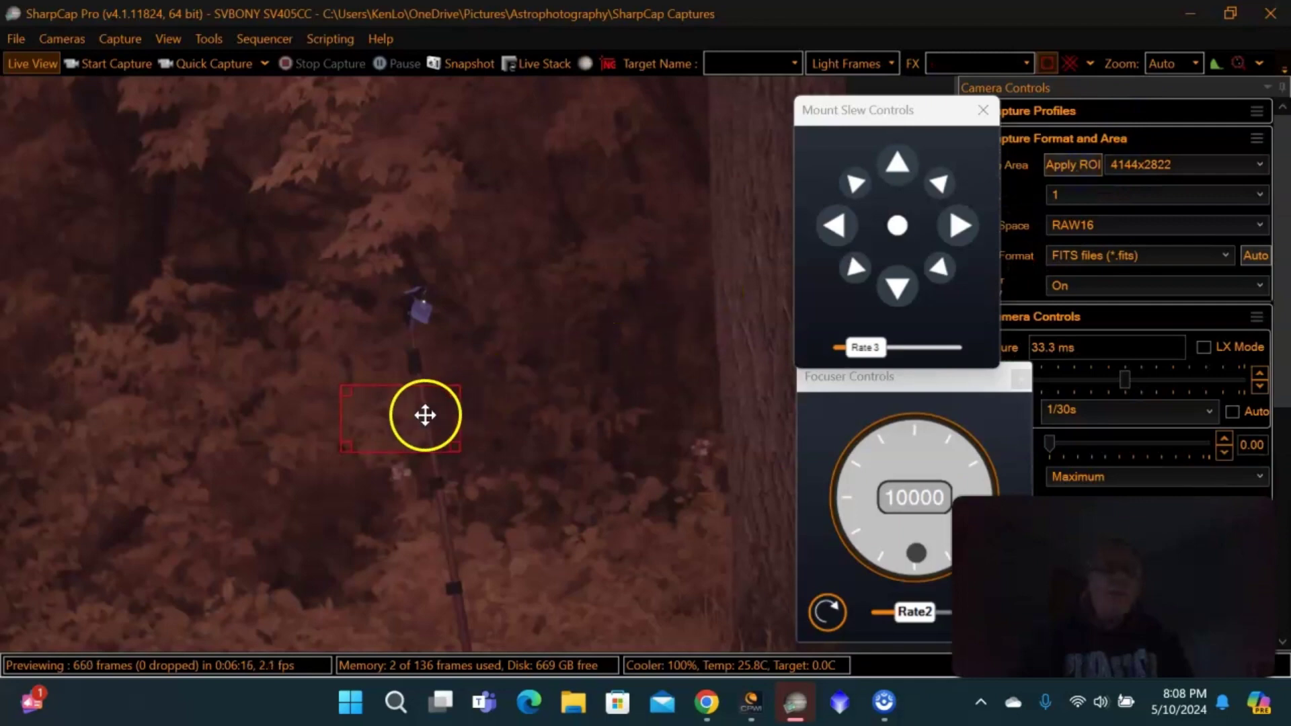
pyautogui.moveTo(424, 415); pyautogui.dragTo(509, 378)
pyautogui.click(471, 327)
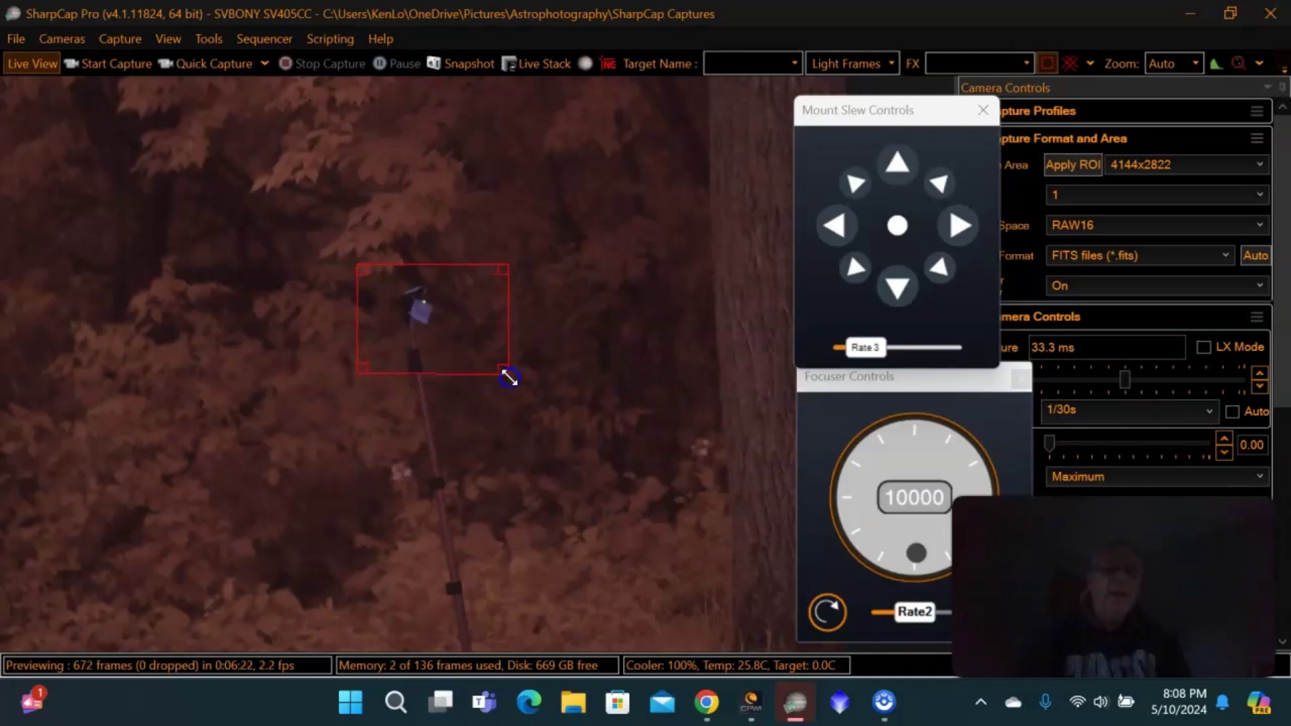
pyautogui.moveTo(461, 266); pyautogui.dragTo(454, 237)
pyautogui.moveTo(358, 309); pyautogui.dragTo(343, 311)
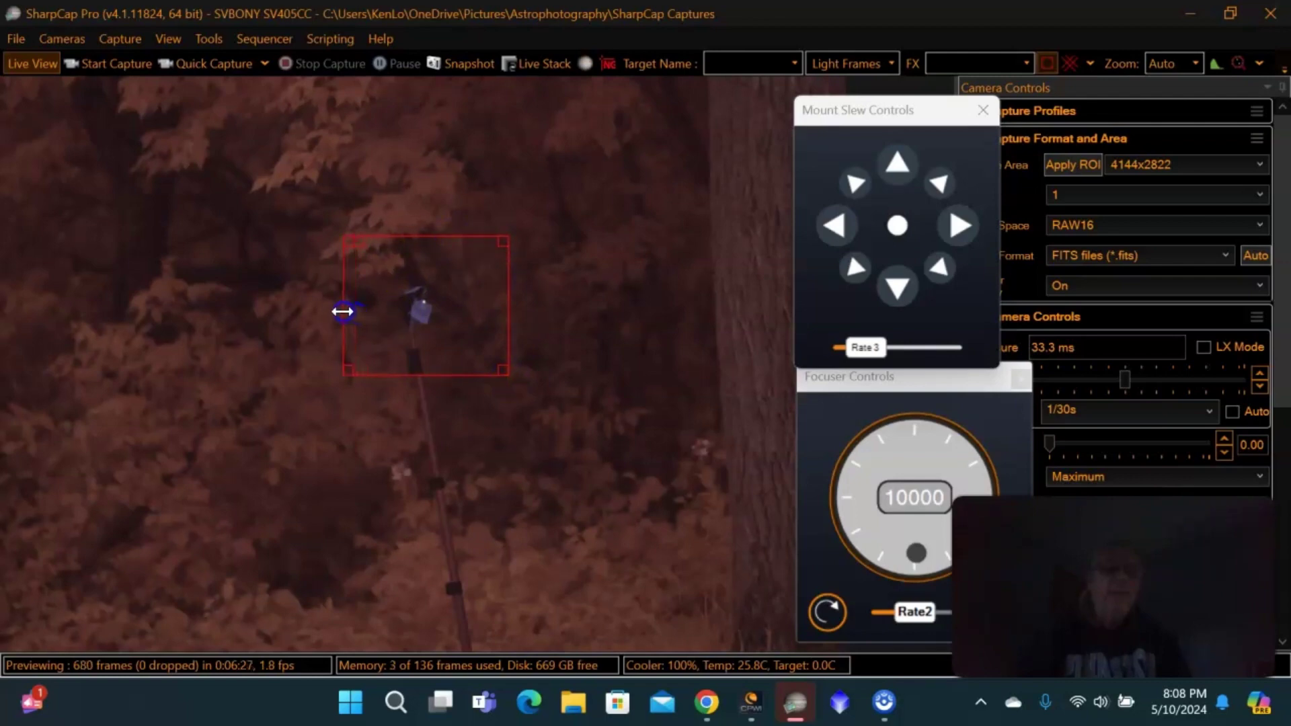
pyautogui.click(1088, 164)
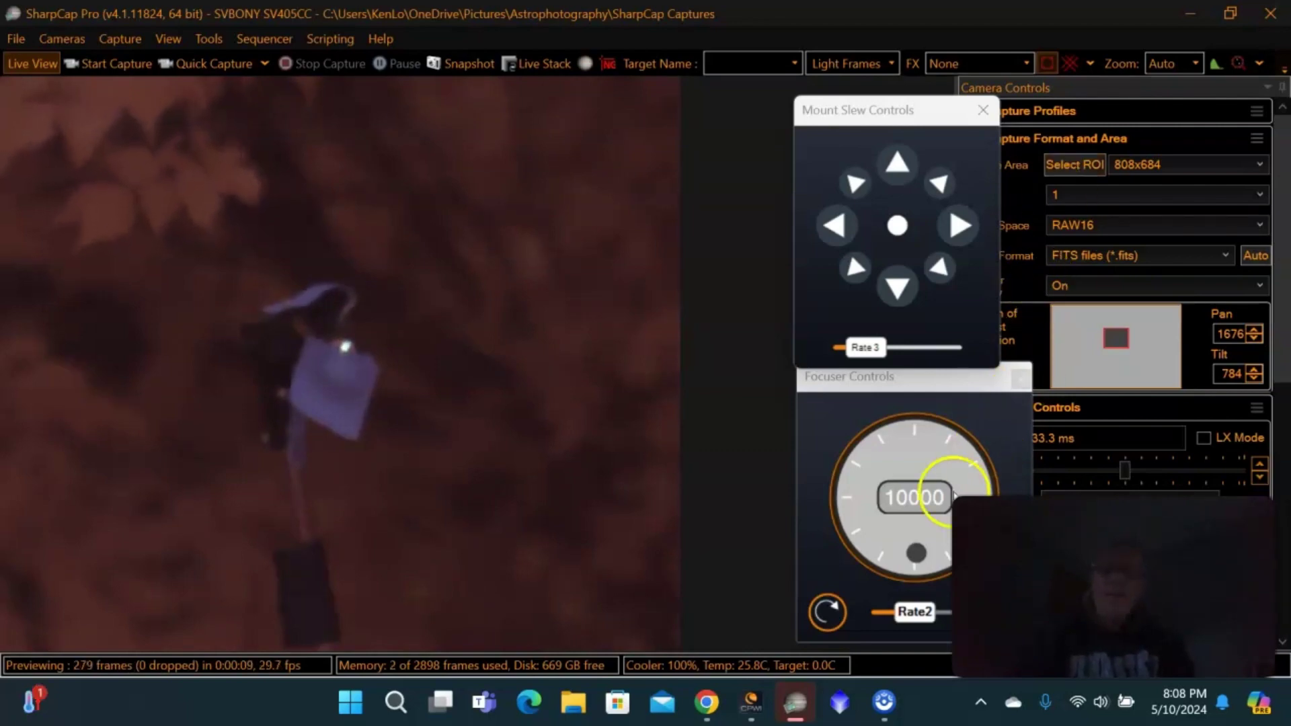
# Step: Defocus the artificial star into a ring at focuser position 11388 and overlay the concentric-circle reticule on the preview
pyautogui.click(828, 612)
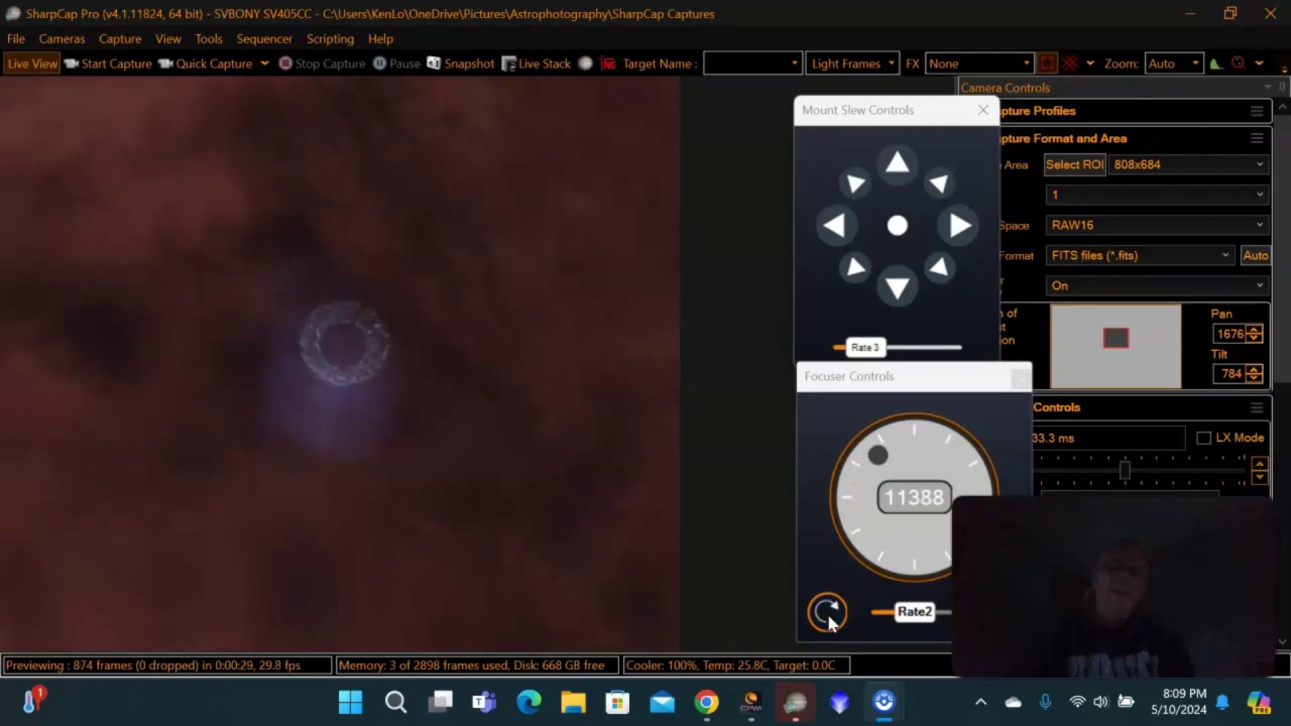
pyautogui.click(1037, 224)
pyautogui.click(1069, 63)
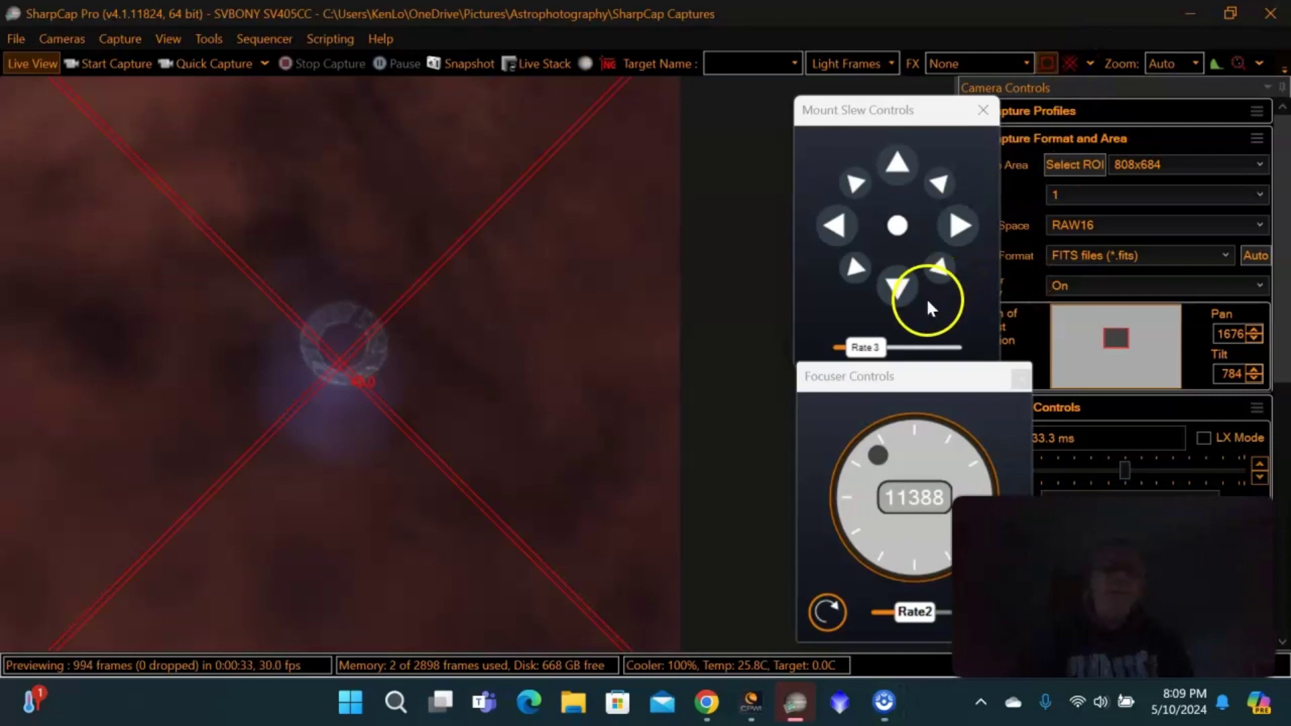
pyautogui.click(1071, 65)
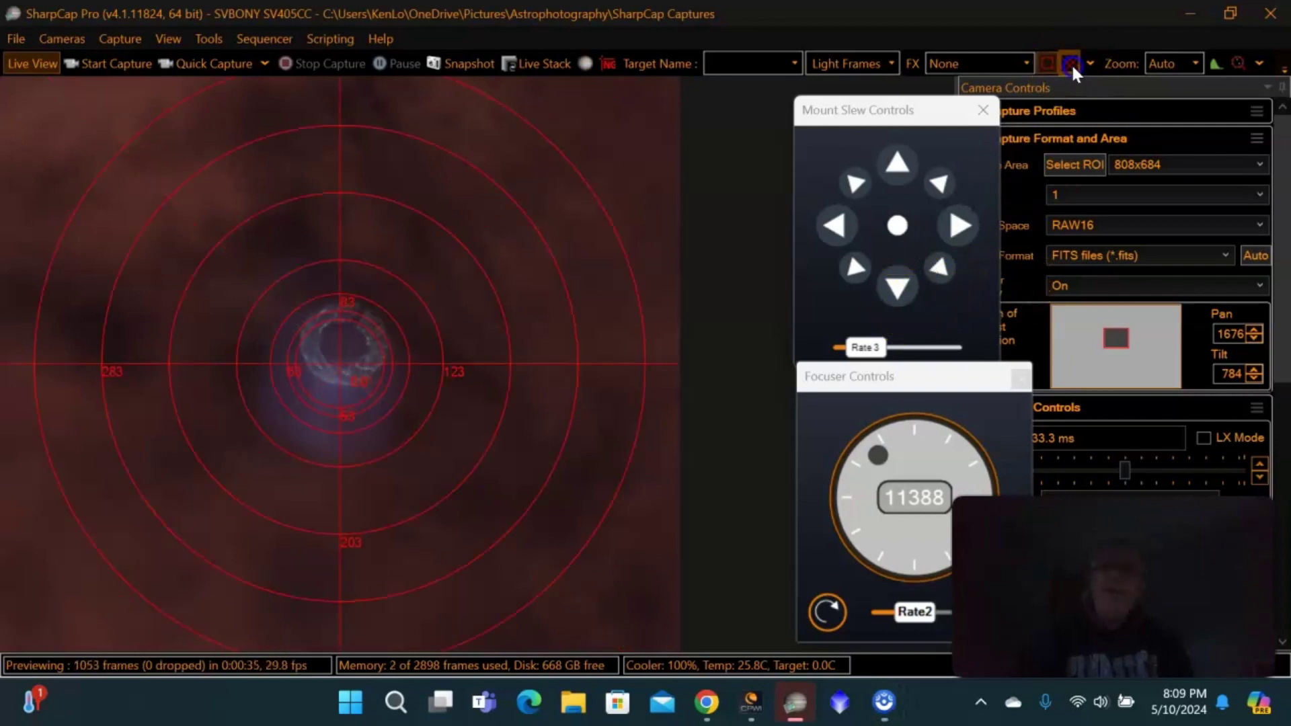
# Step: Slew the mount up and right in small nudges at Rate 3 to centre the defocused ring in the reticule
pyautogui.click(899, 157)
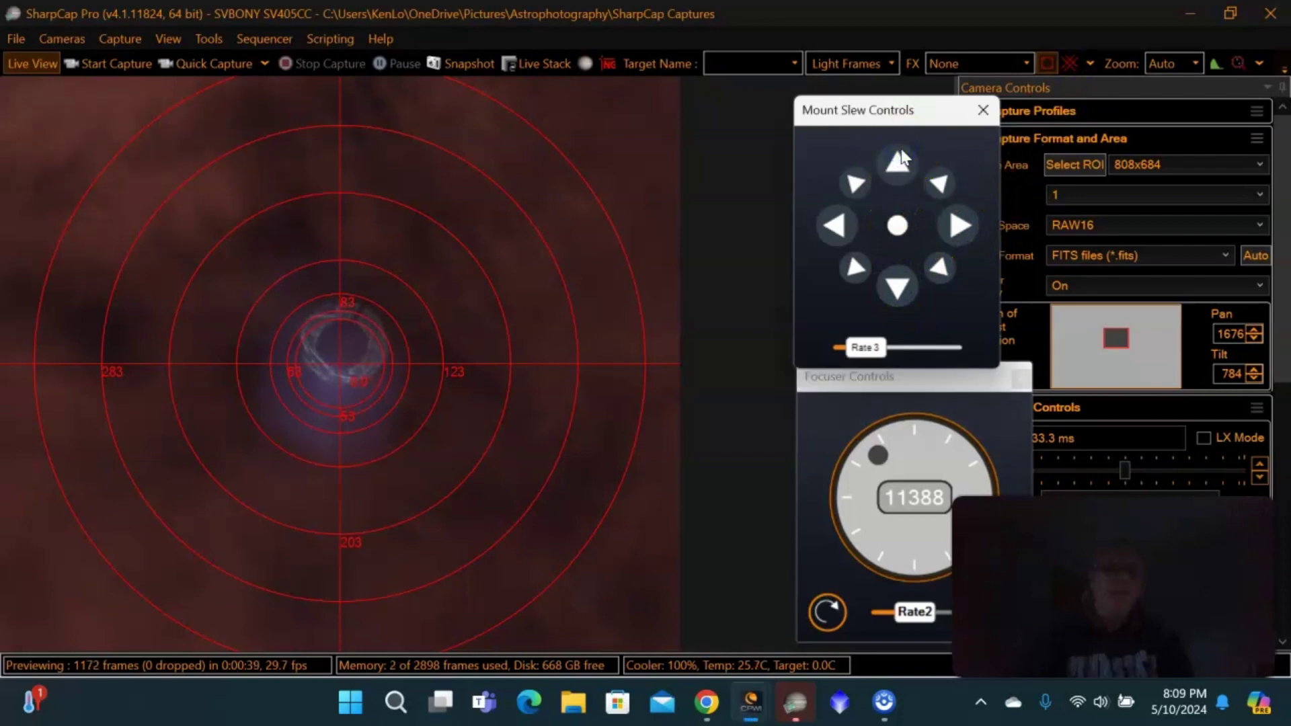
pyautogui.click(900, 157)
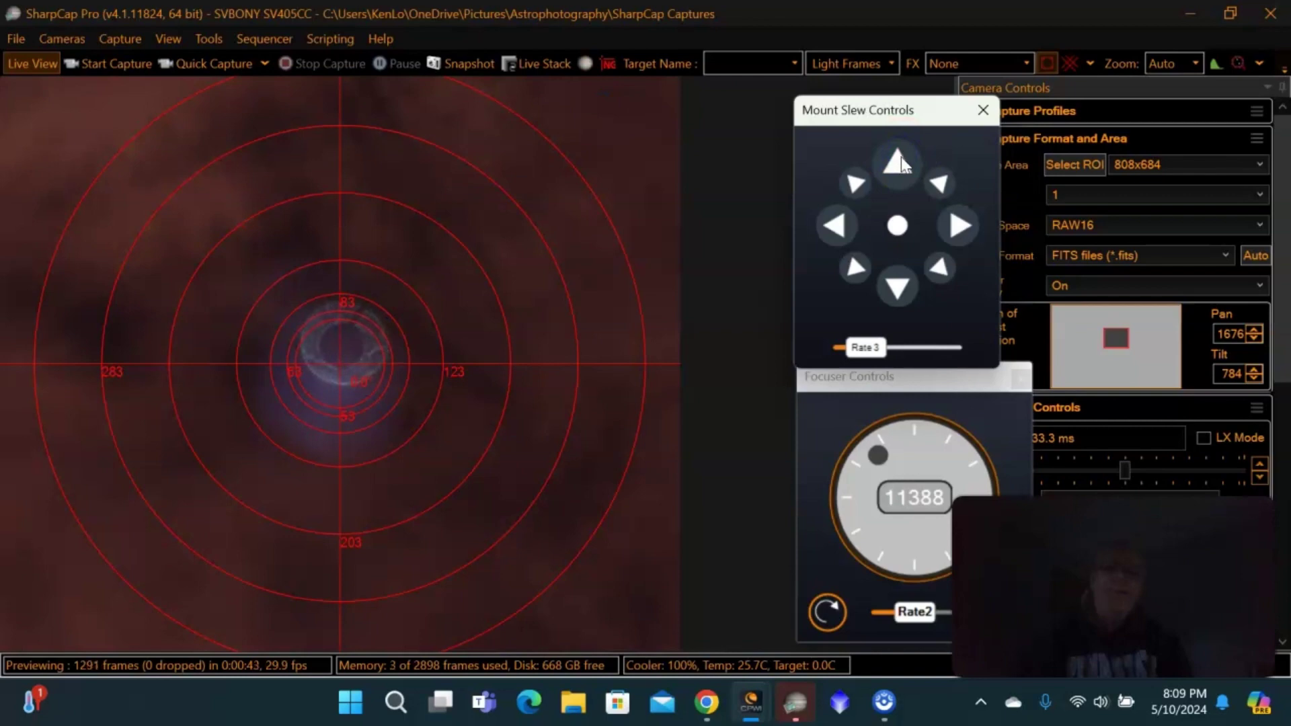
pyautogui.click(900, 159)
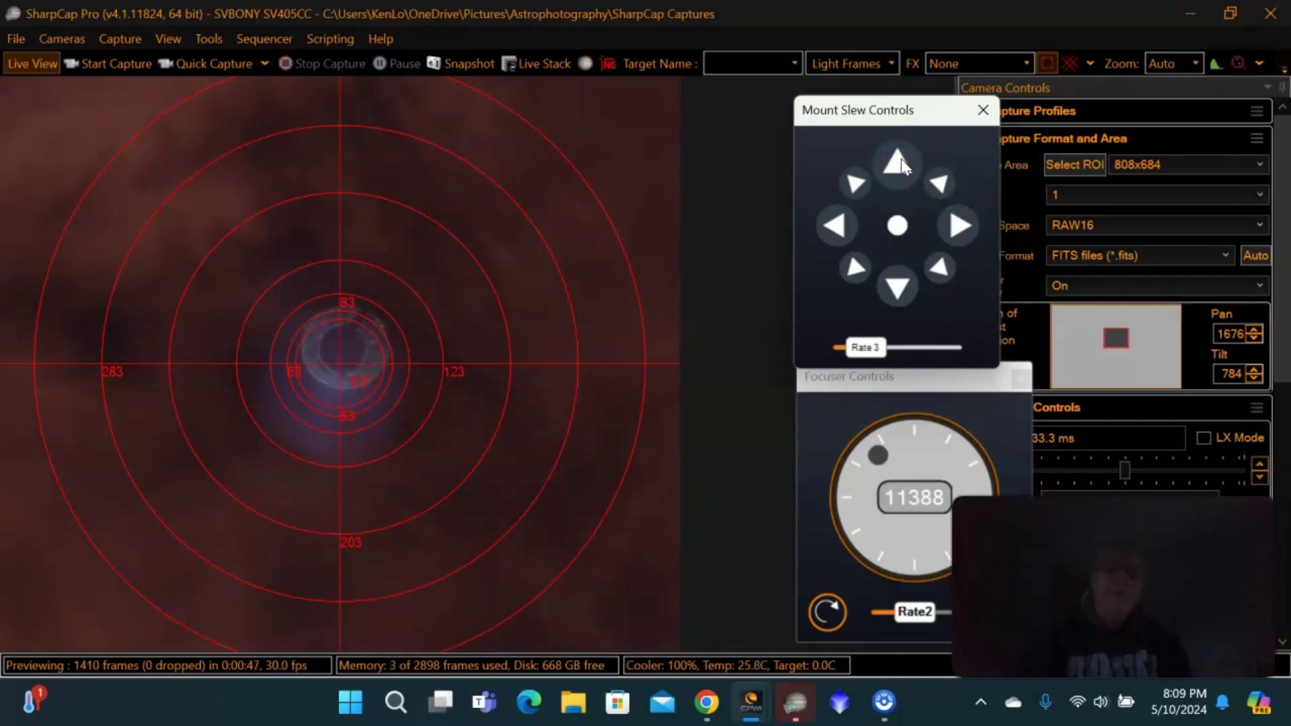
pyautogui.click(901, 161)
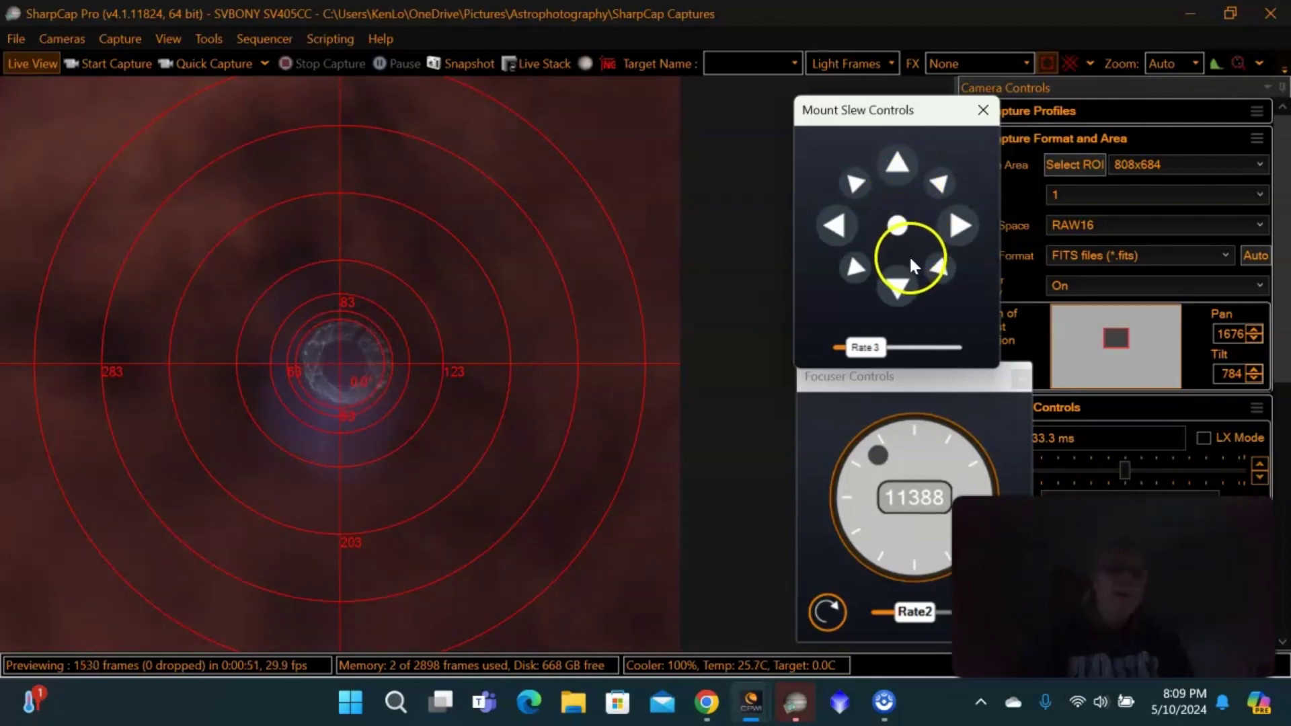
pyautogui.click(963, 225)
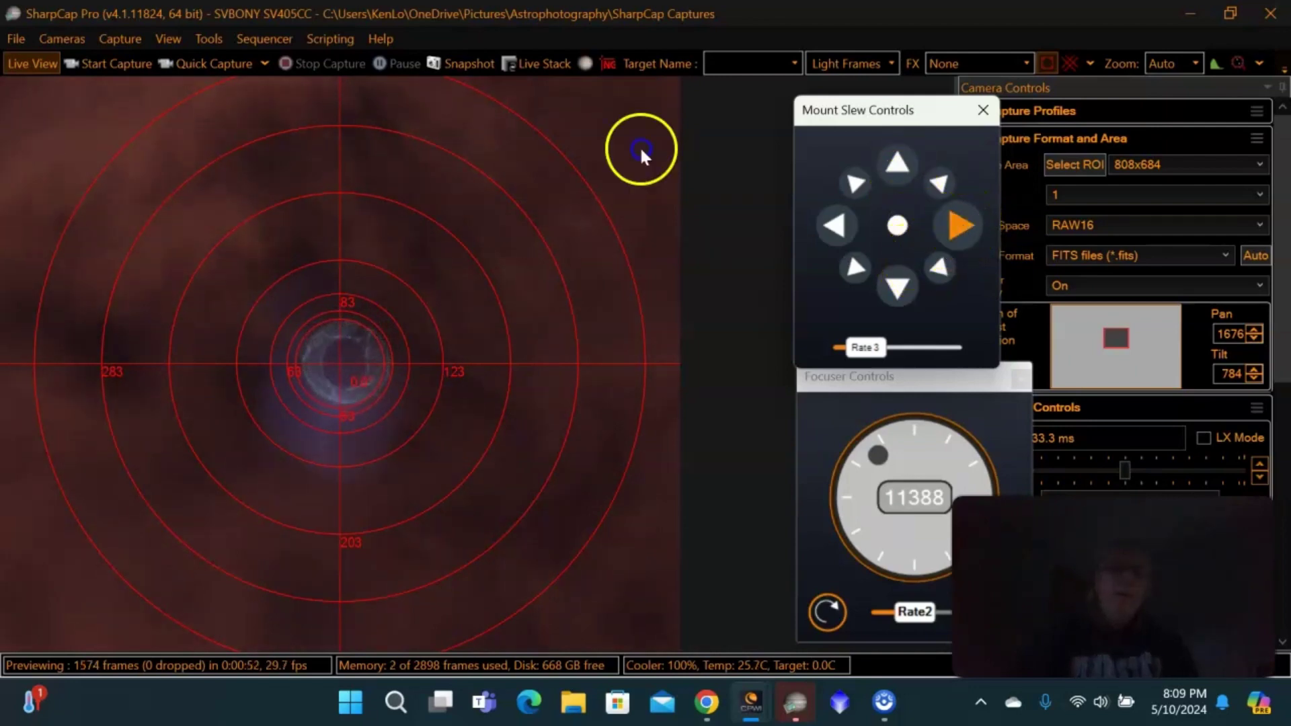
pyautogui.click(962, 226)
# Step: Cycle through the remaining reticule styles and remove the reticule overlay from the preview
pyautogui.click(1054, 95)
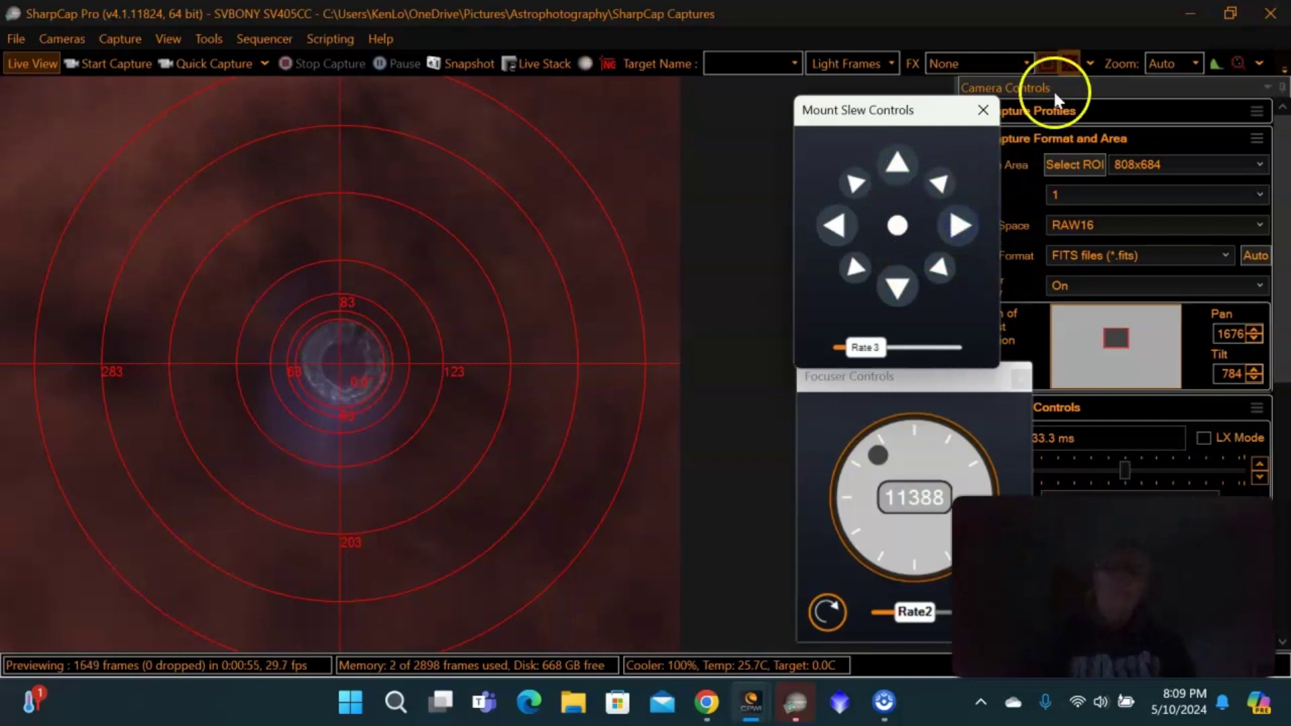
pyautogui.click(1068, 66)
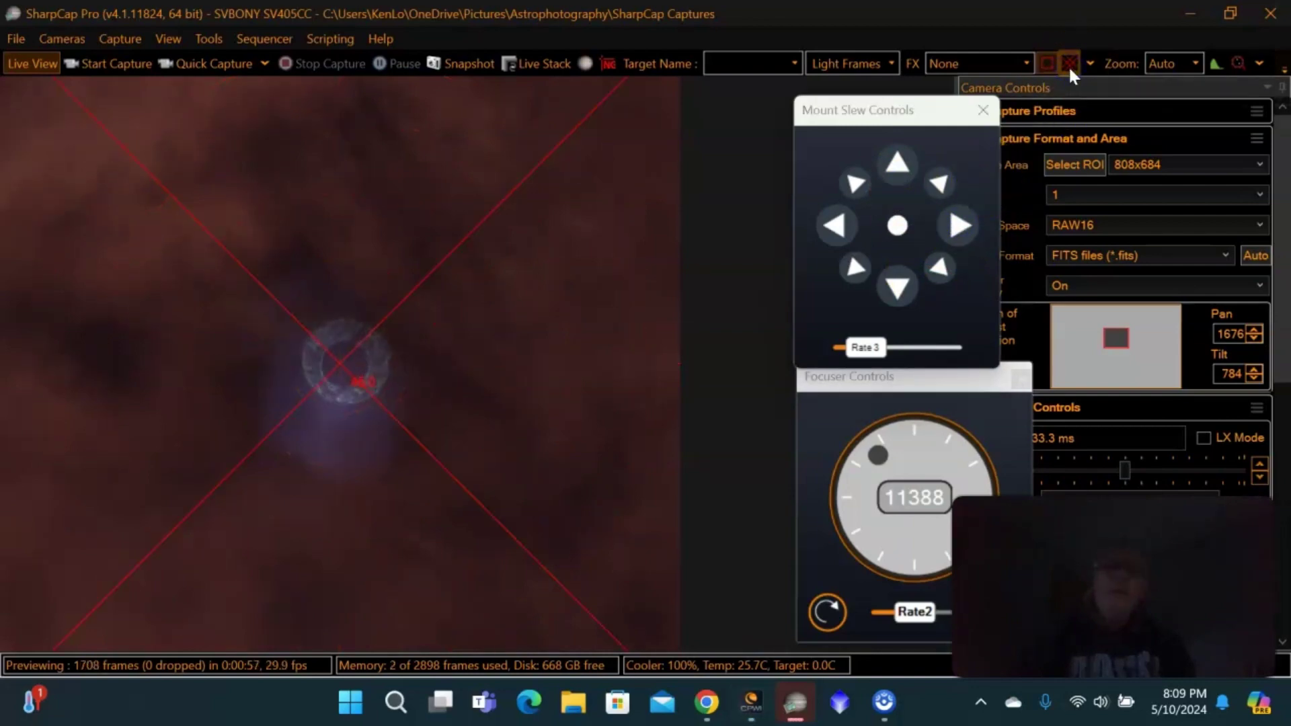
pyautogui.click(1068, 66)
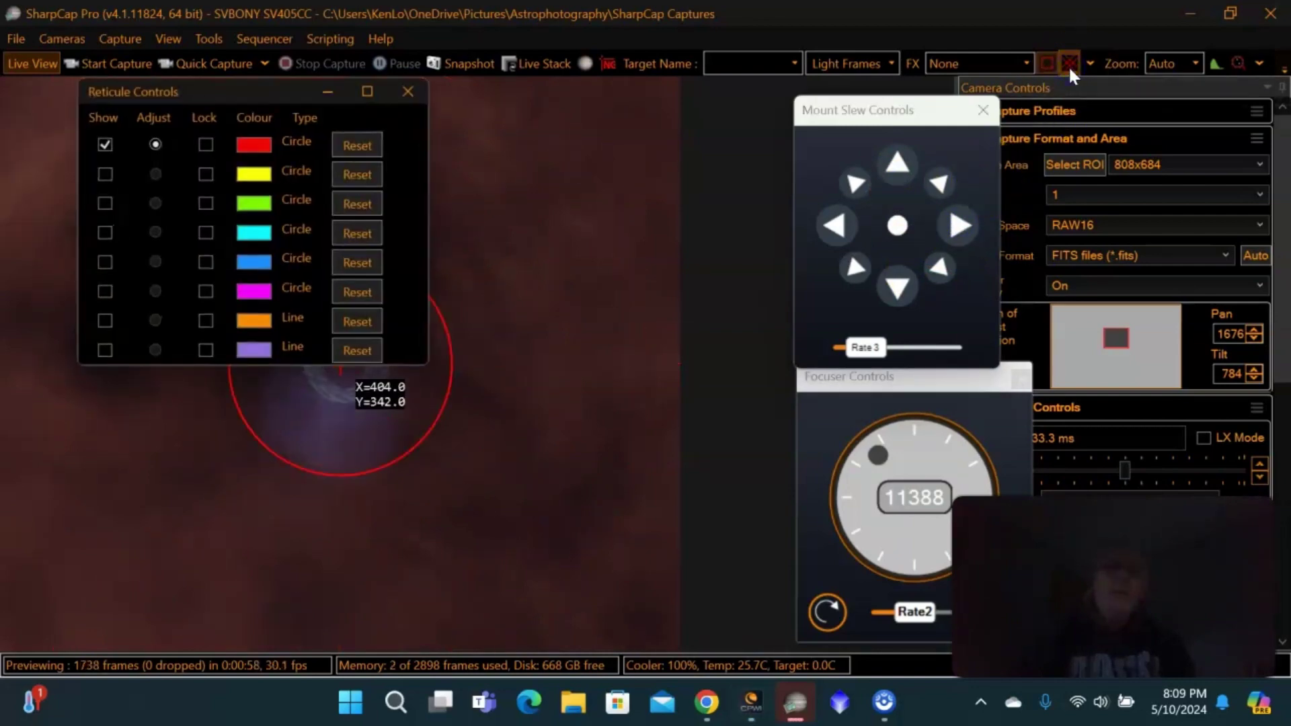
pyautogui.click(407, 92)
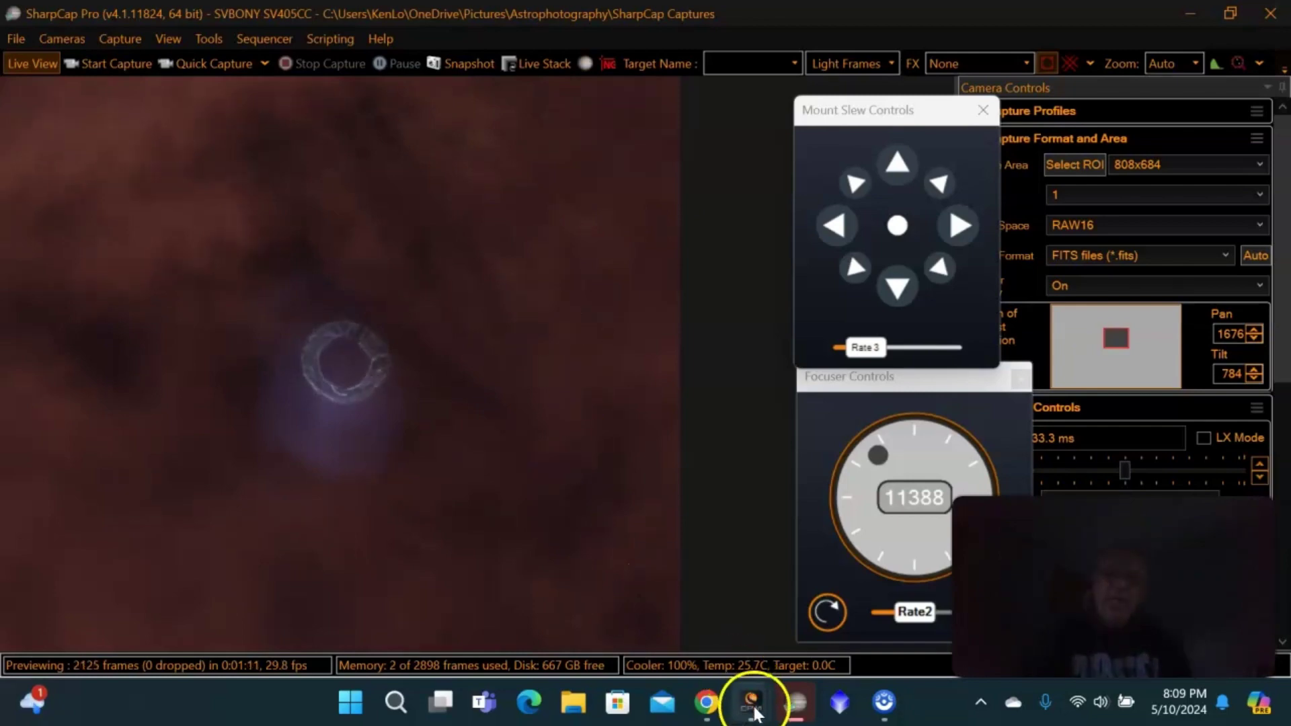
# Step: Switch to CPWI, check the telescope's tracking option and mount state, and return to SharpCap
pyautogui.moveTo(751, 702)
pyautogui.click(688, 649)
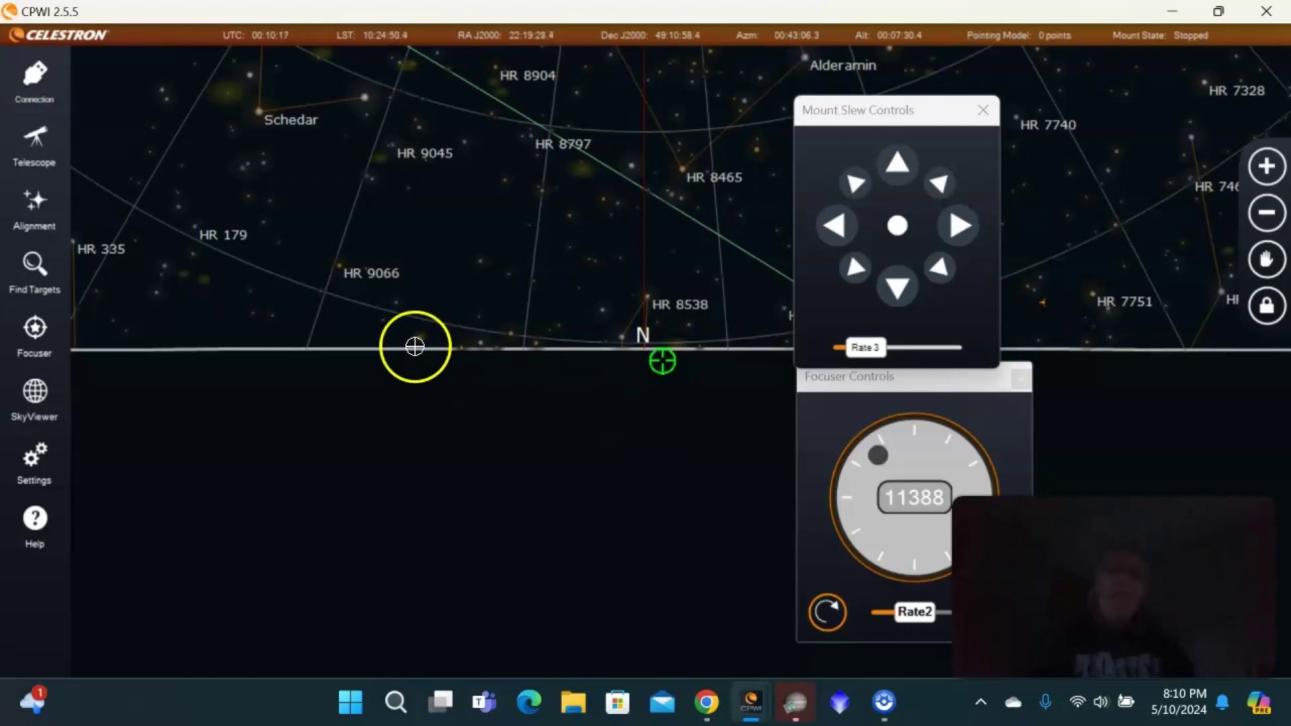
pyautogui.click(40, 167)
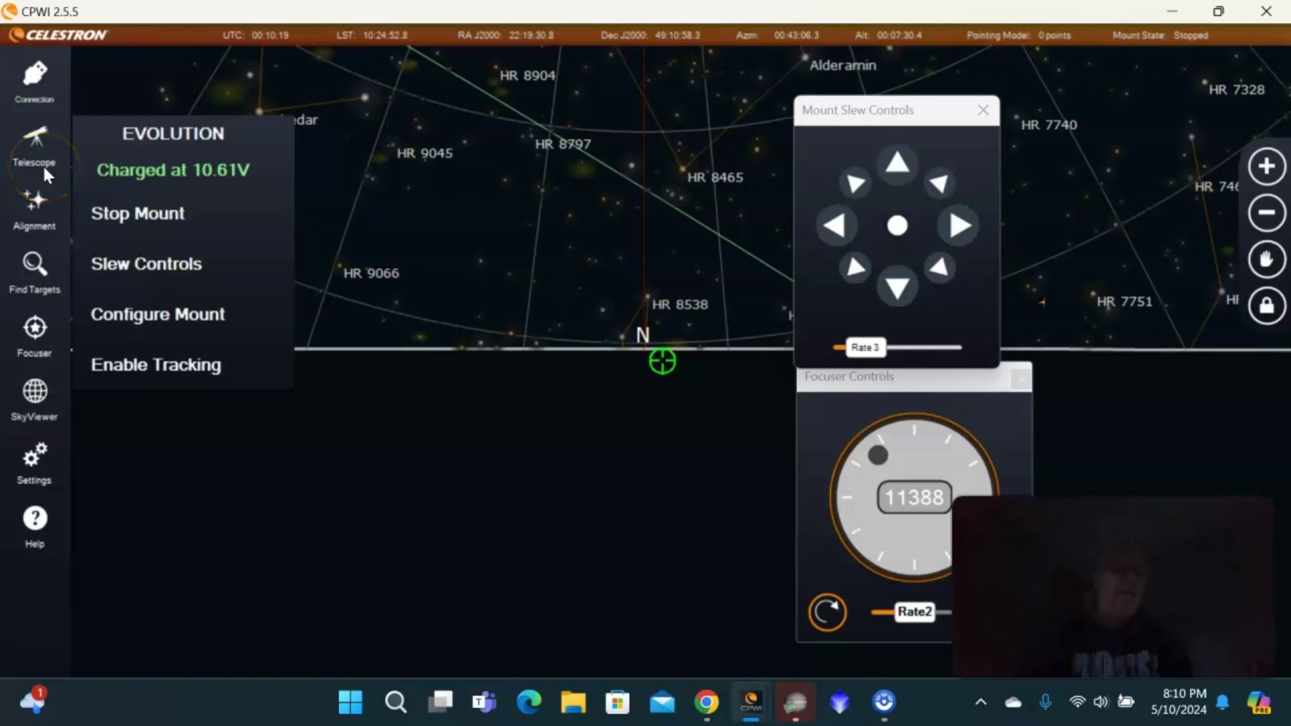
pyautogui.click(35, 205)
pyautogui.click(39, 145)
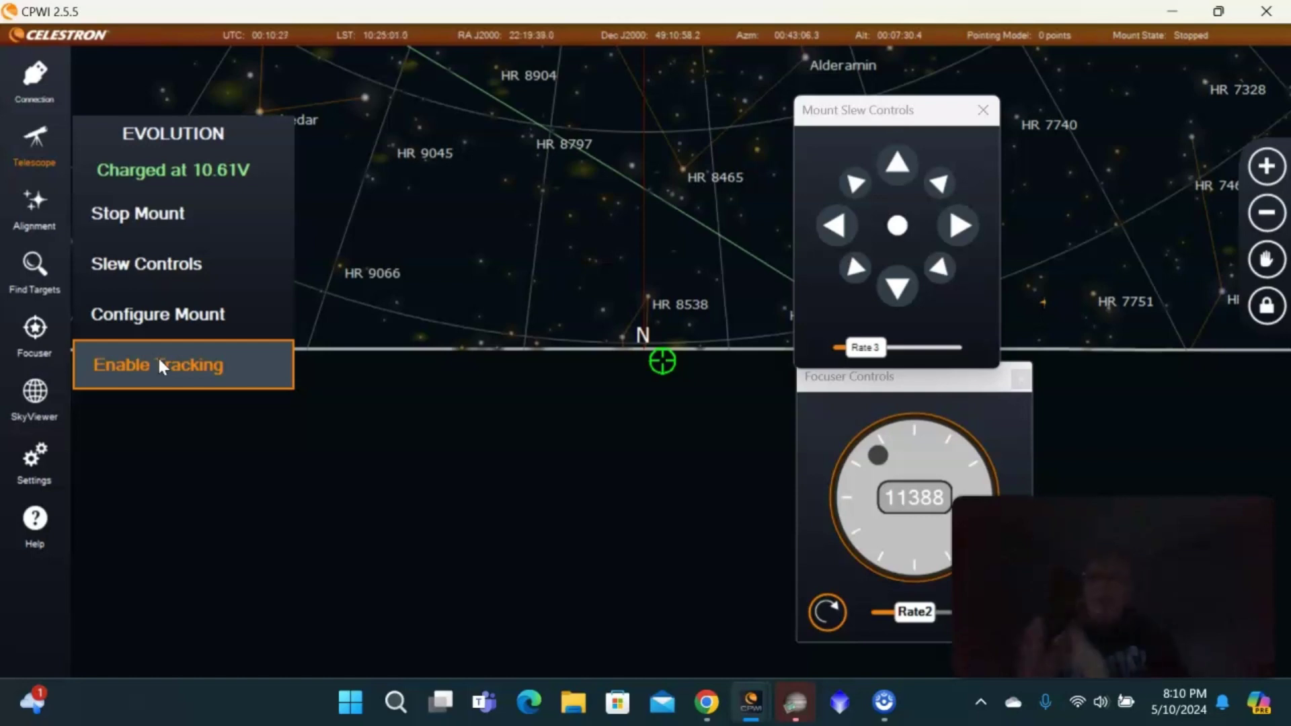
pyautogui.click(251, 354)
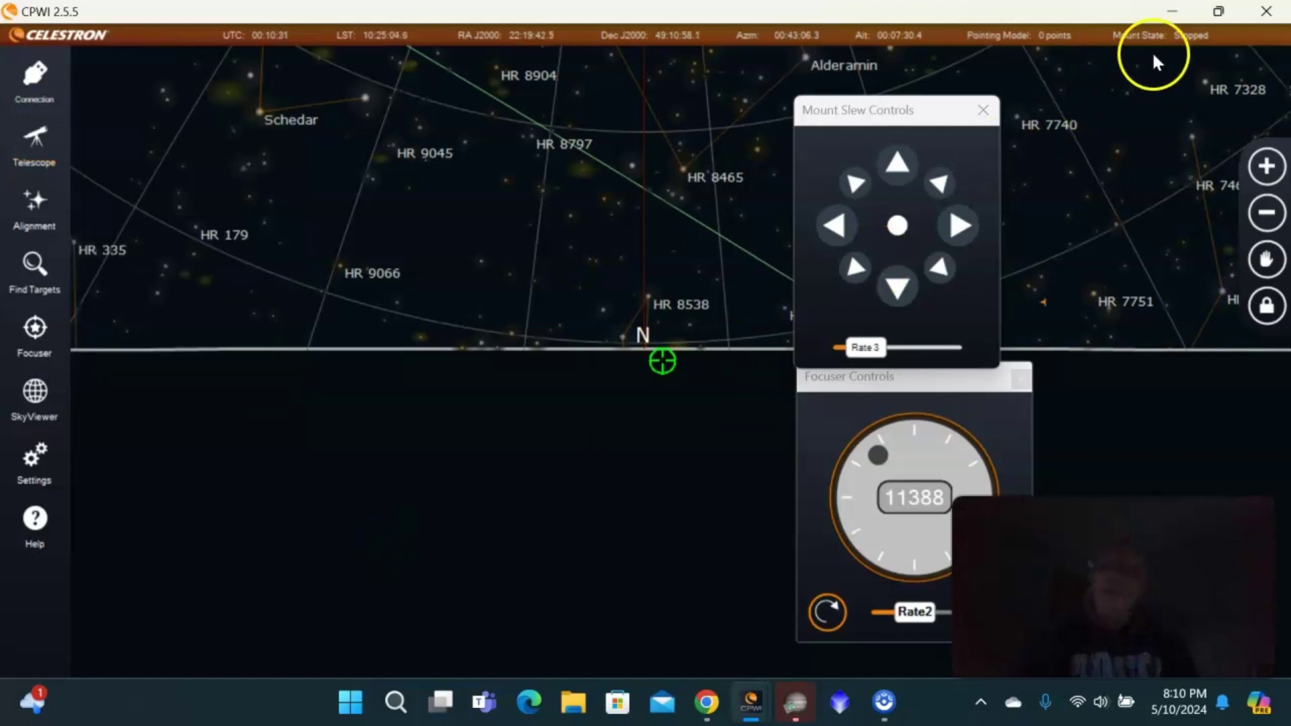
pyautogui.click(1172, 12)
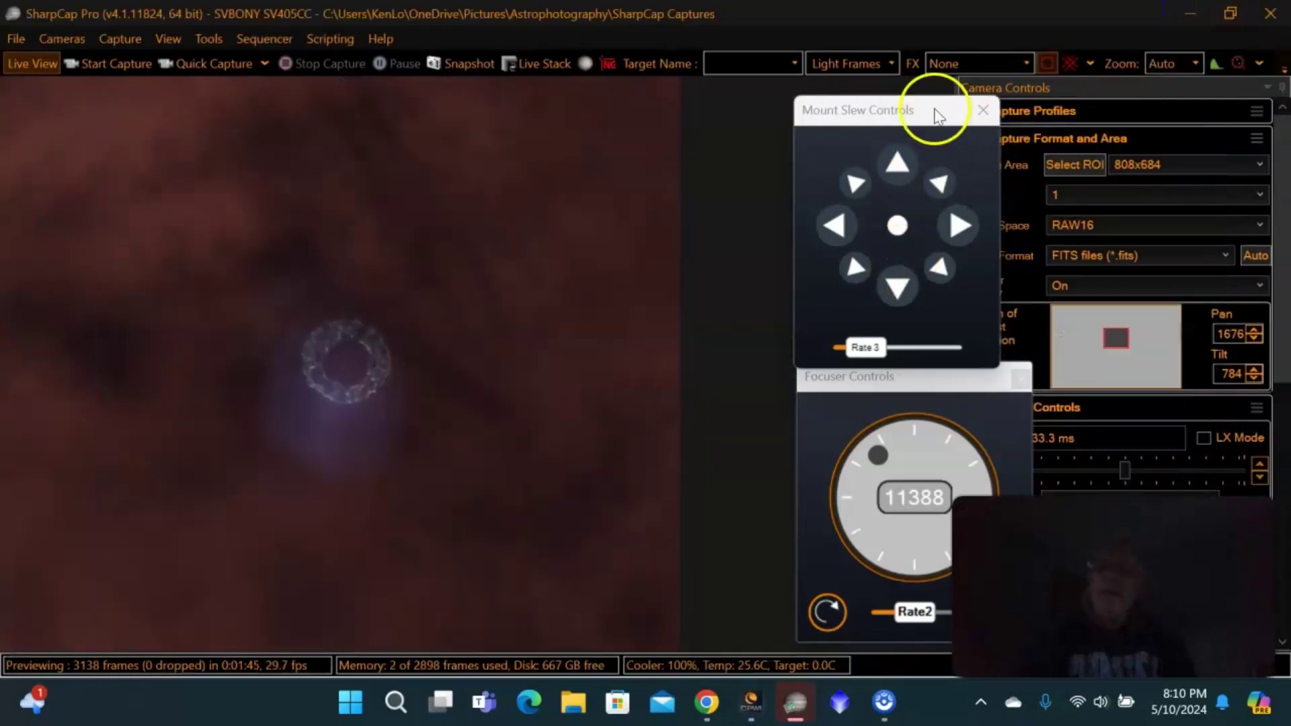
pyautogui.click(925, 208)
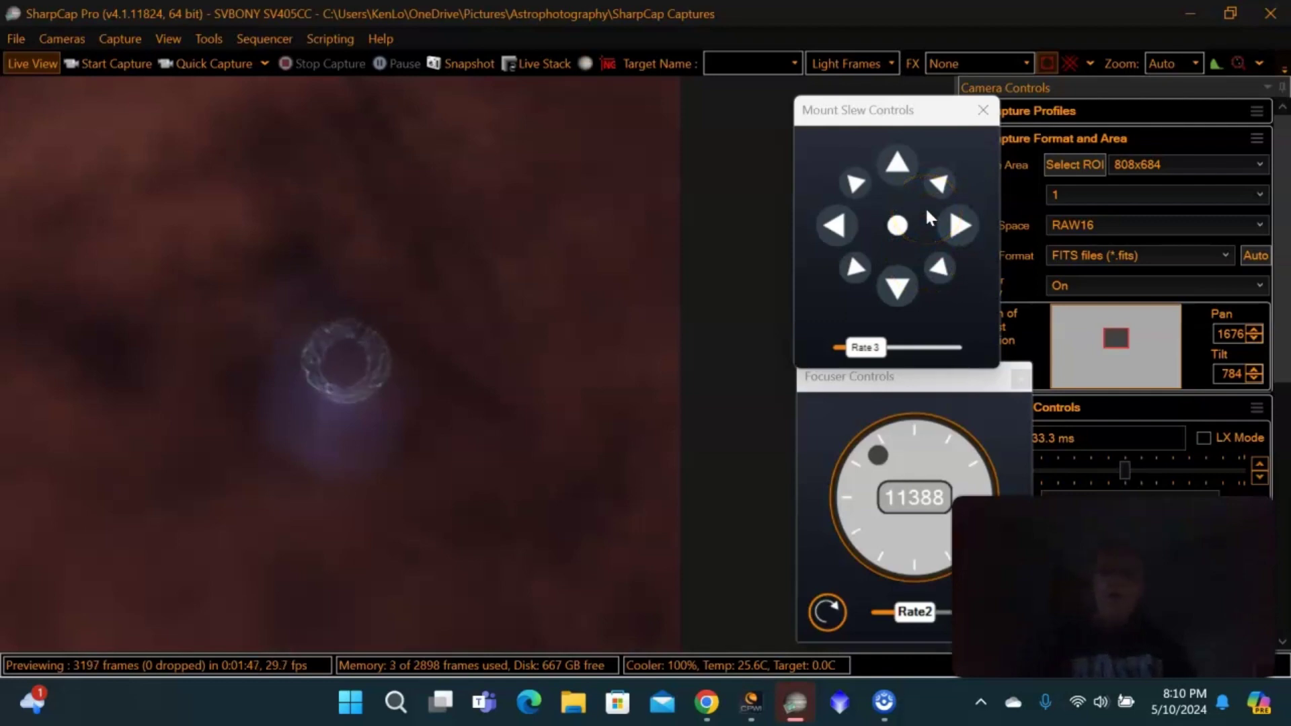
pyautogui.click(923, 382)
pyautogui.click(839, 464)
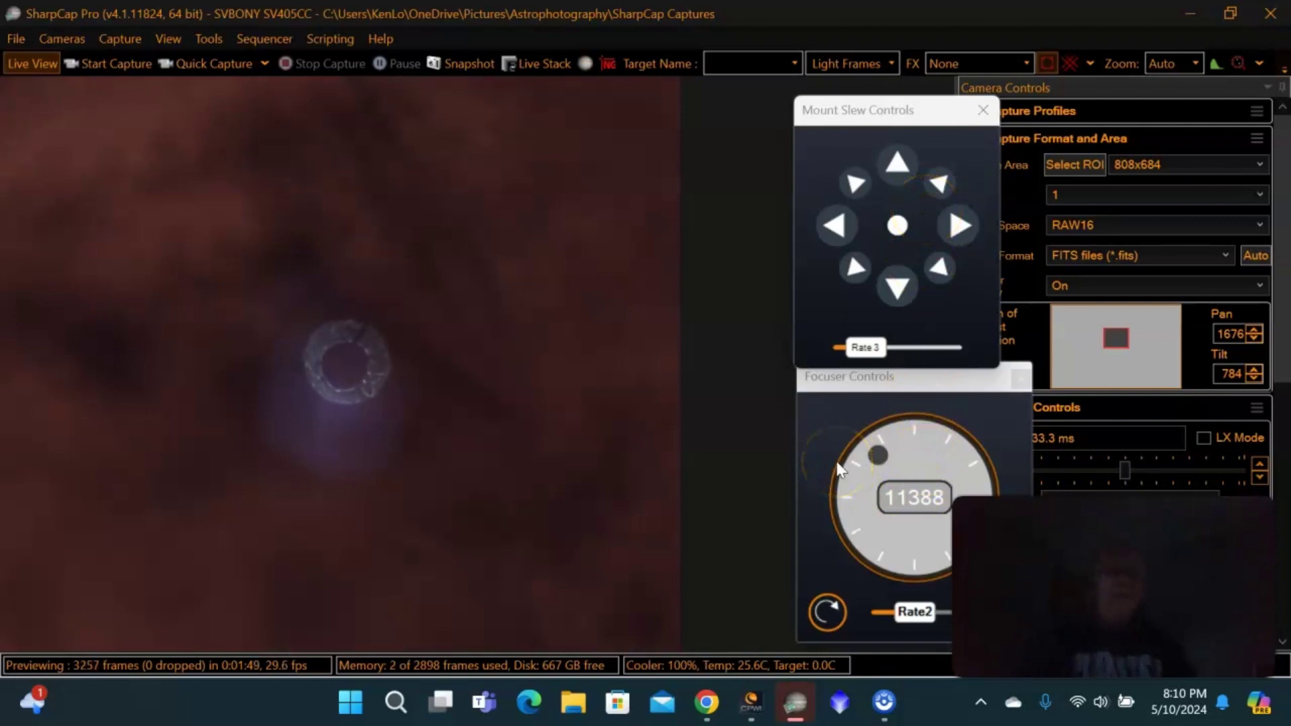